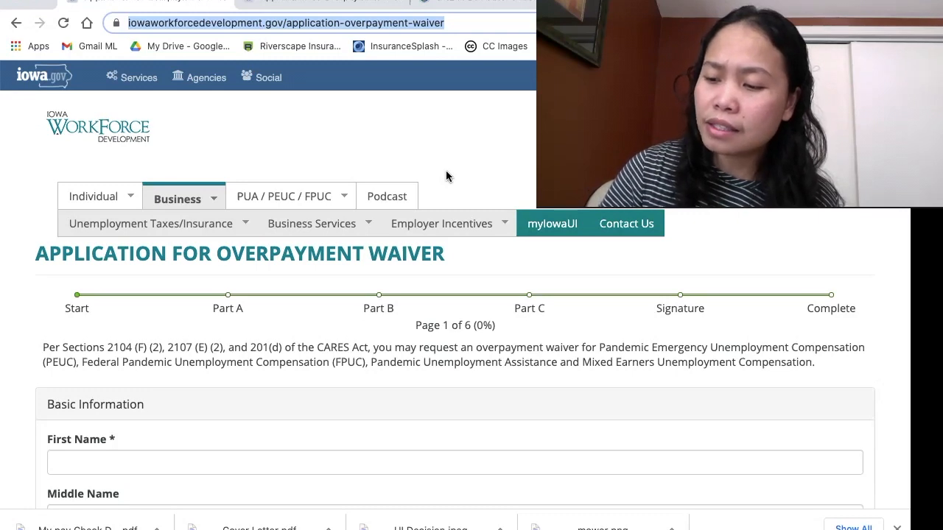
Search Google in a new tab for "umemployment insurance cares act eligibility" and open the dol.gov unemployment insurance relief result.
left_click(262, 127)
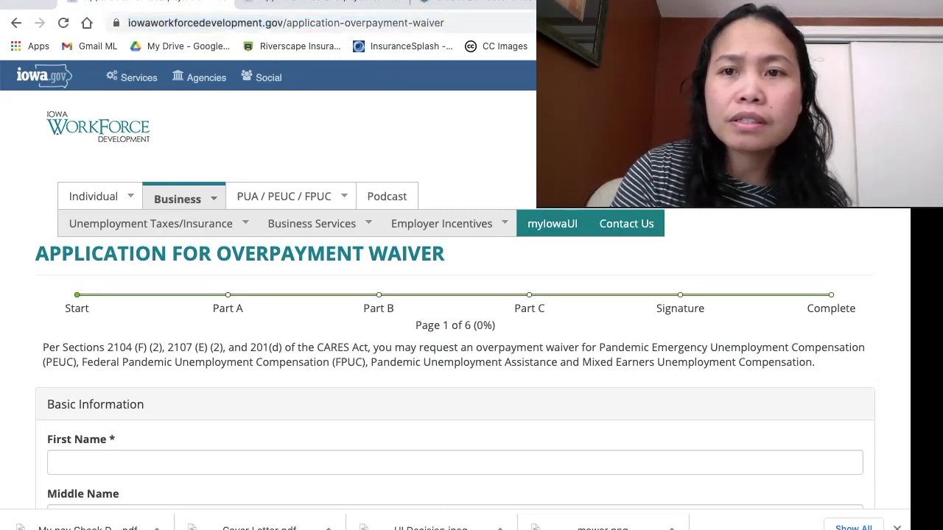
key("super+t")
type("umem")
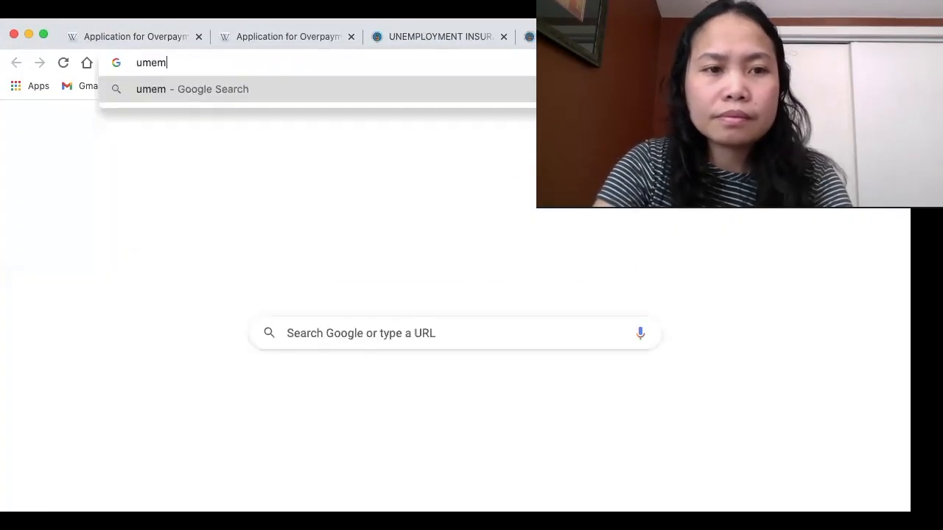
type("pl")
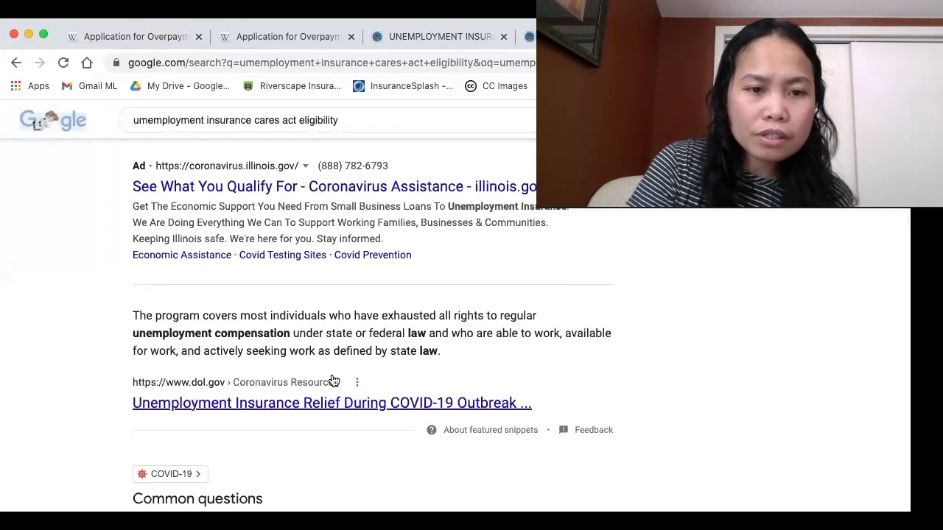
scroll(333, 380, "down", 2)
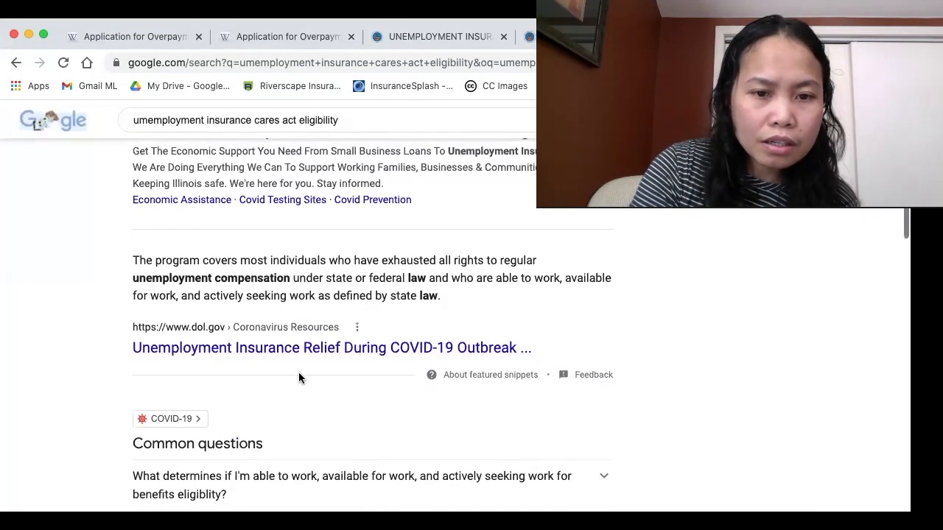
left_click(306, 352)
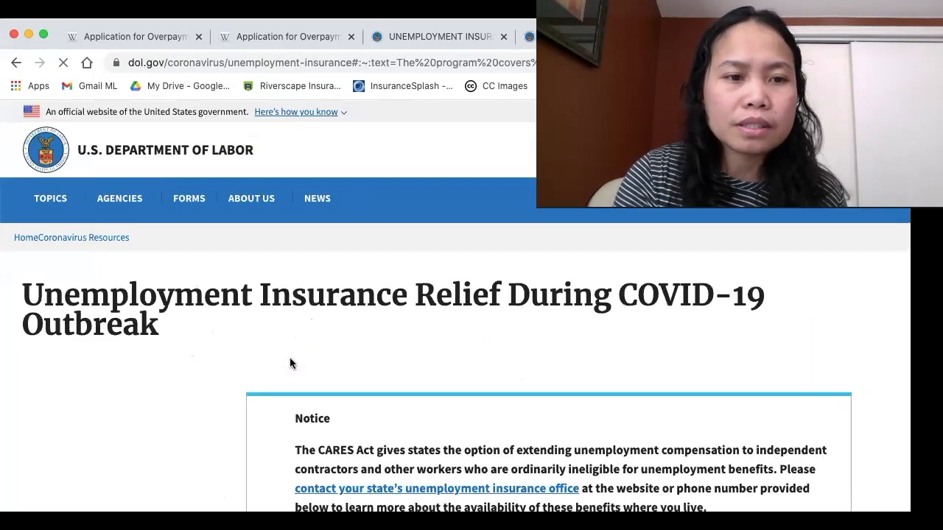
Read the Background, How Do I Apply and Guidance sections of the Department of Labor's COVID-19 unemployment relief page.
scroll(289, 361, "down", 6)
scroll(455, 412, "down", 2)
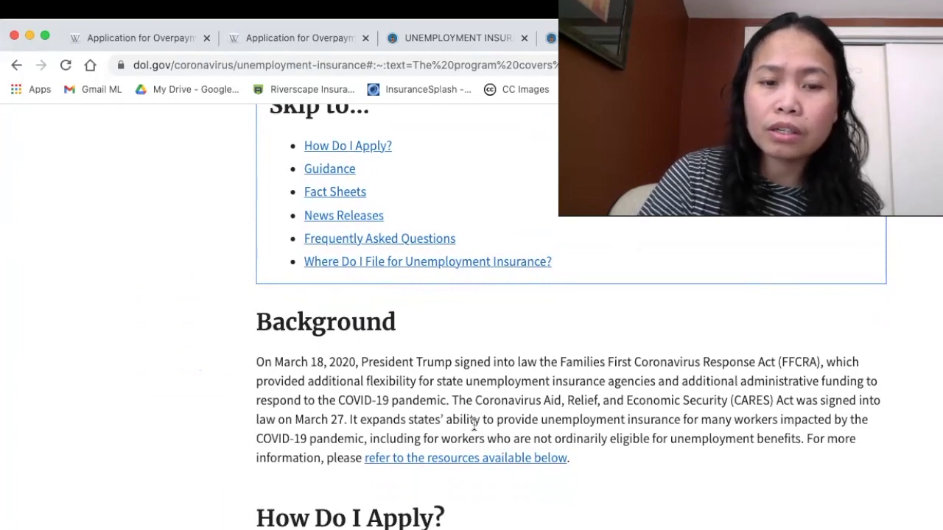
scroll(397, 401, "down", 5)
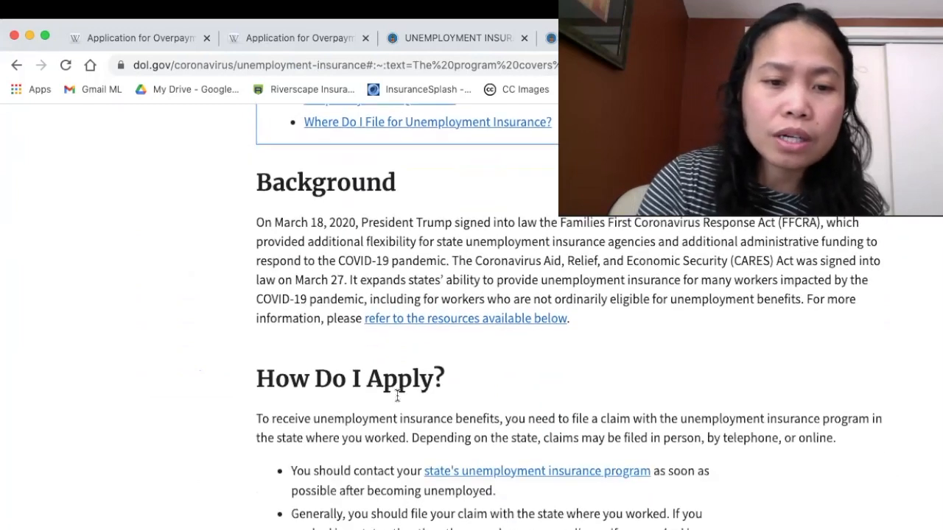
scroll(411, 446, "down", 3)
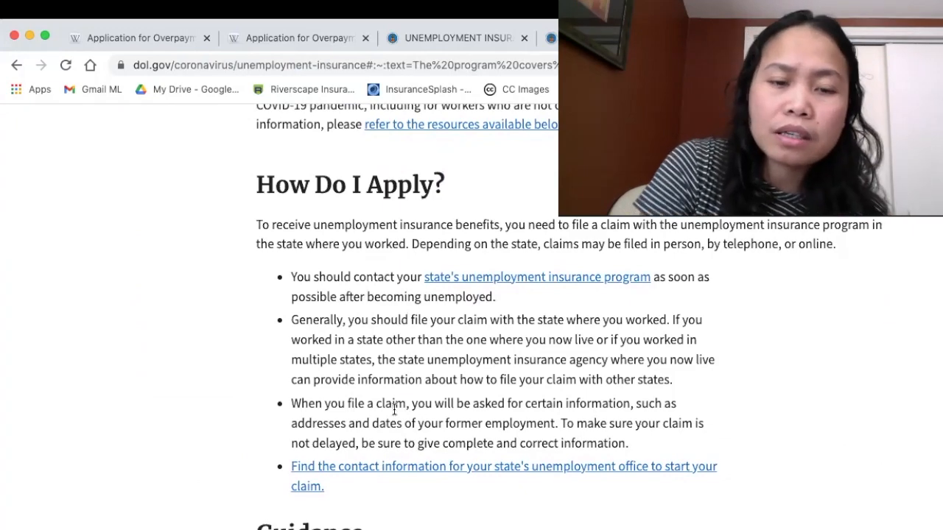
scroll(369, 410, "down", 2)
scroll(368, 416, "up", 1)
scroll(368, 416, "down", 1)
scroll(368, 415, "up", 1)
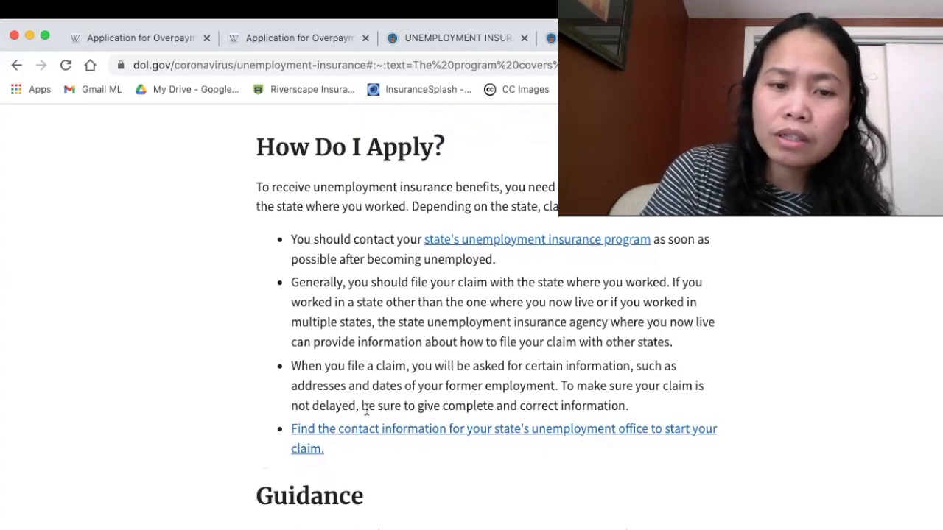
scroll(383, 435, "down", 5)
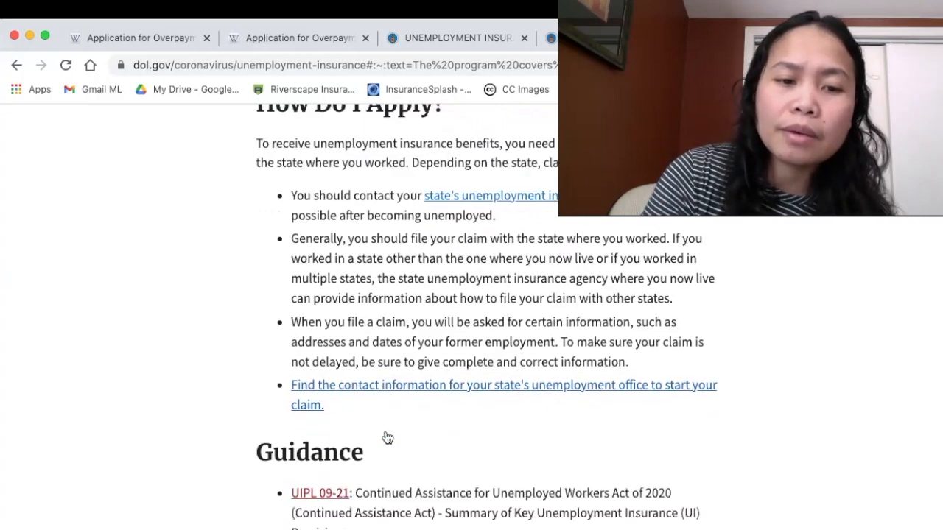
scroll(391, 472, "down", 6)
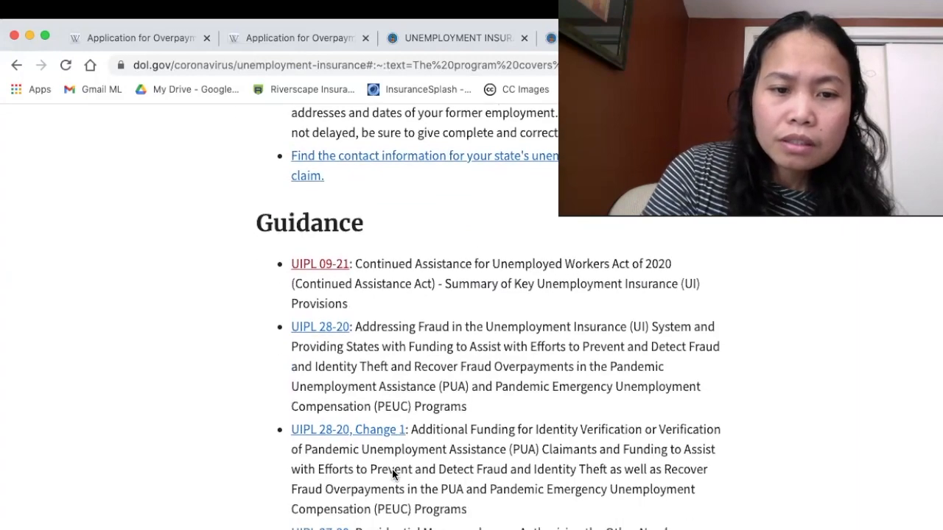
scroll(392, 468, "down", 3)
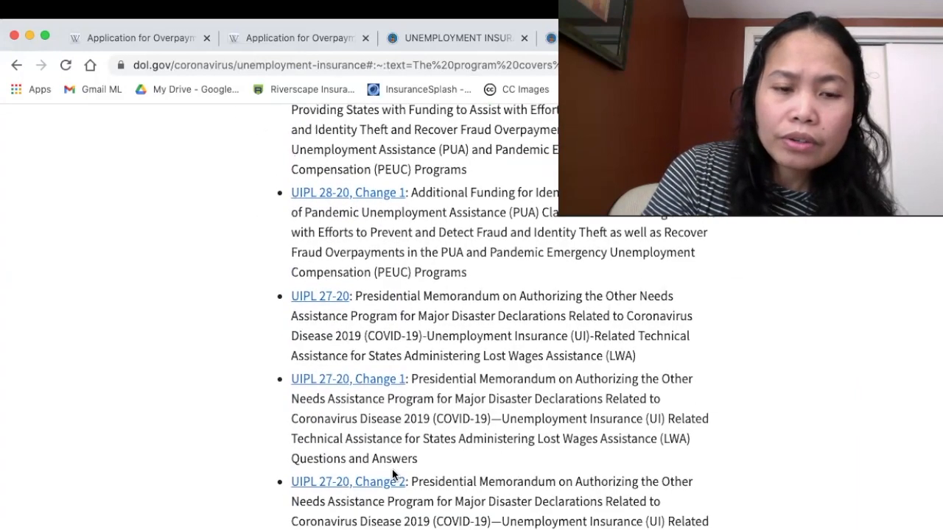
scroll(419, 475, "down", 5)
scroll(420, 475, "down", 7)
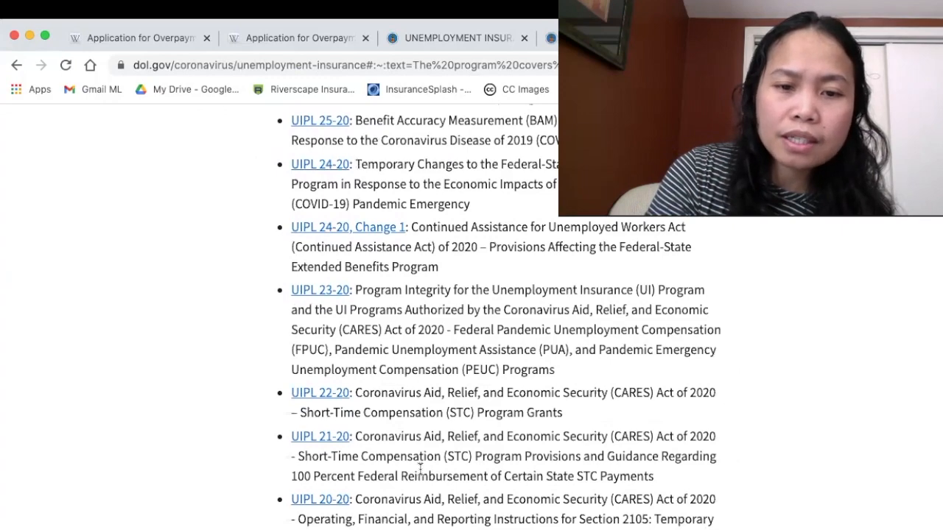
scroll(421, 469, "down", 1)
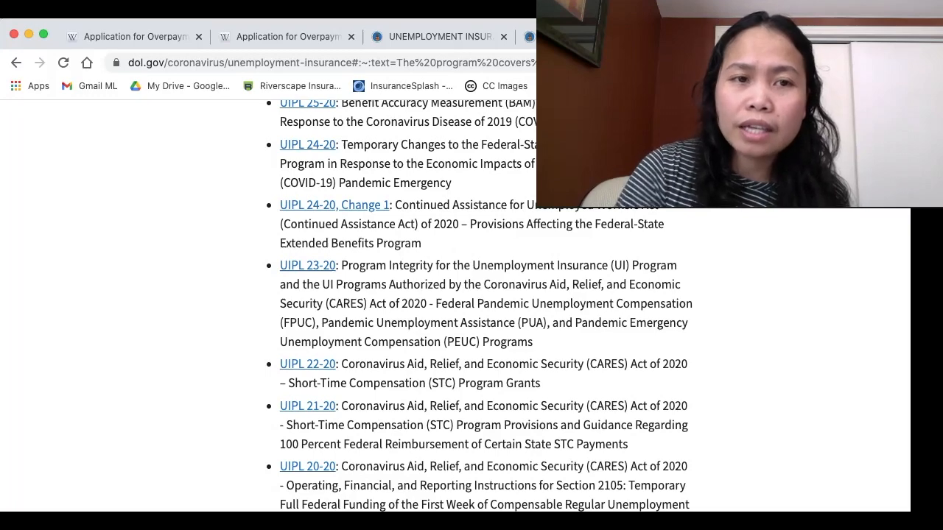
Return to the blank Iowa overpayment waiver application and examine its progress stages, introduction and name fields.
left_click(159, 43)
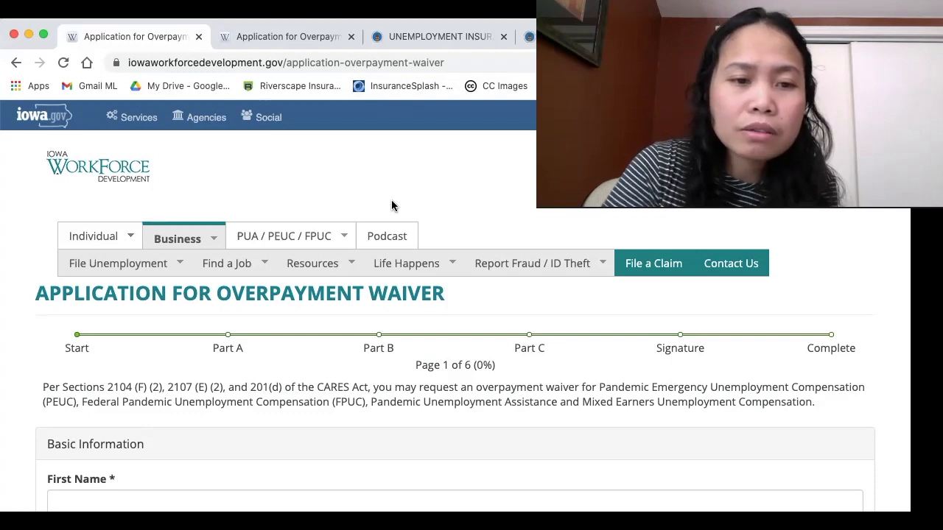
scroll(282, 288, "down", 3)
scroll(282, 287, "up", 3)
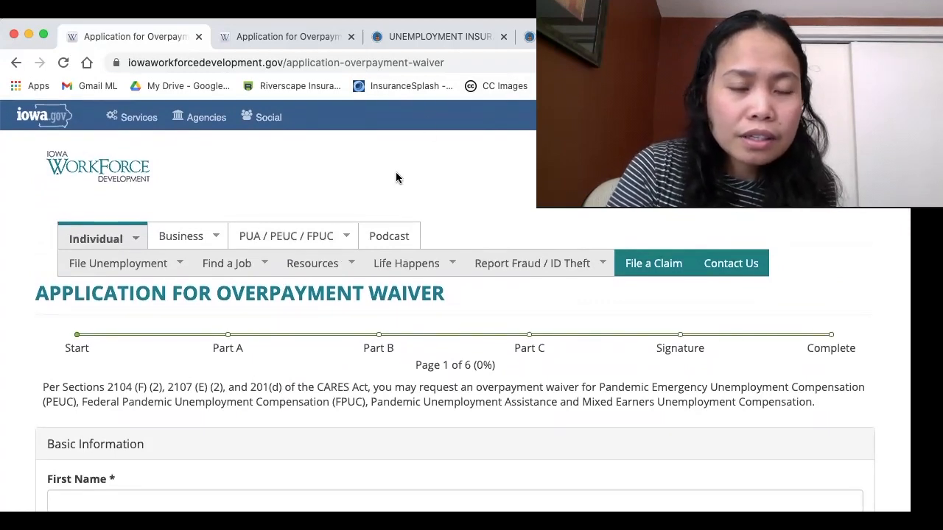
scroll(407, 224, "down", 2)
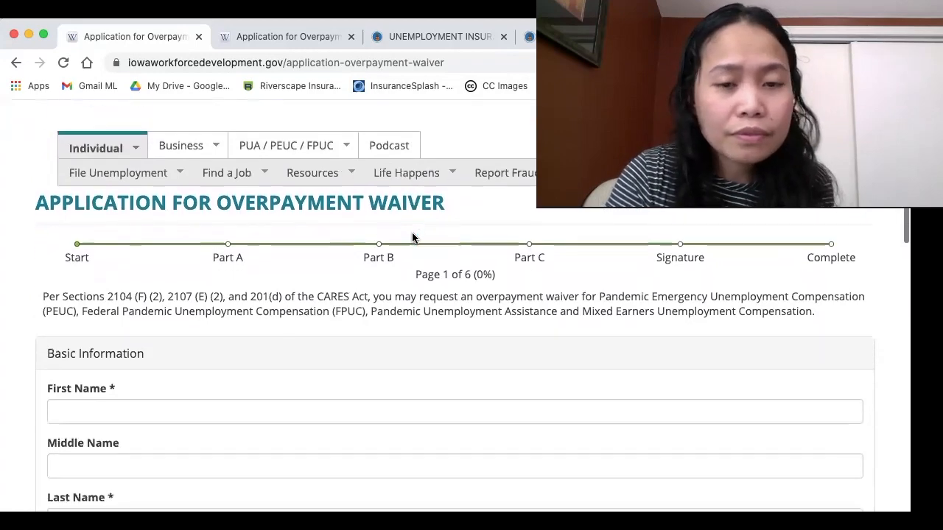
scroll(401, 297, "down", 3)
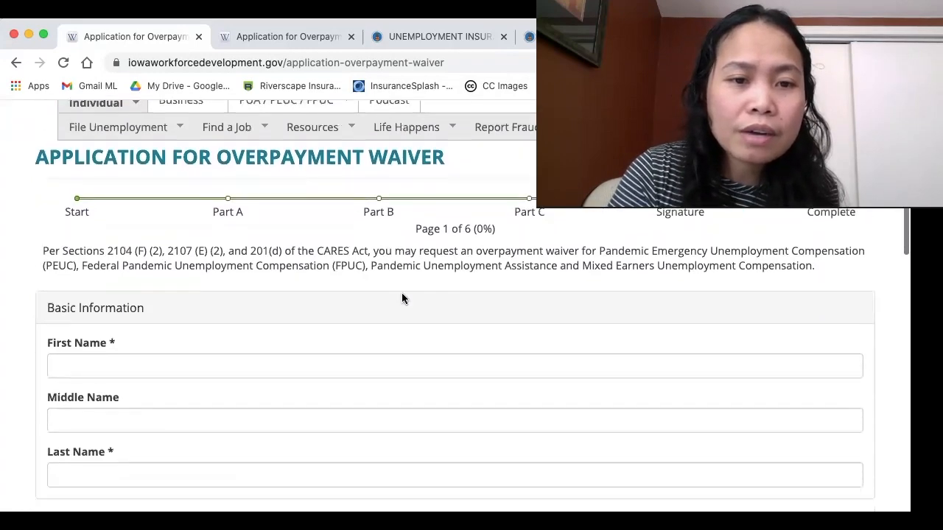
scroll(401, 297, "up", 2)
scroll(401, 294, "up", 2)
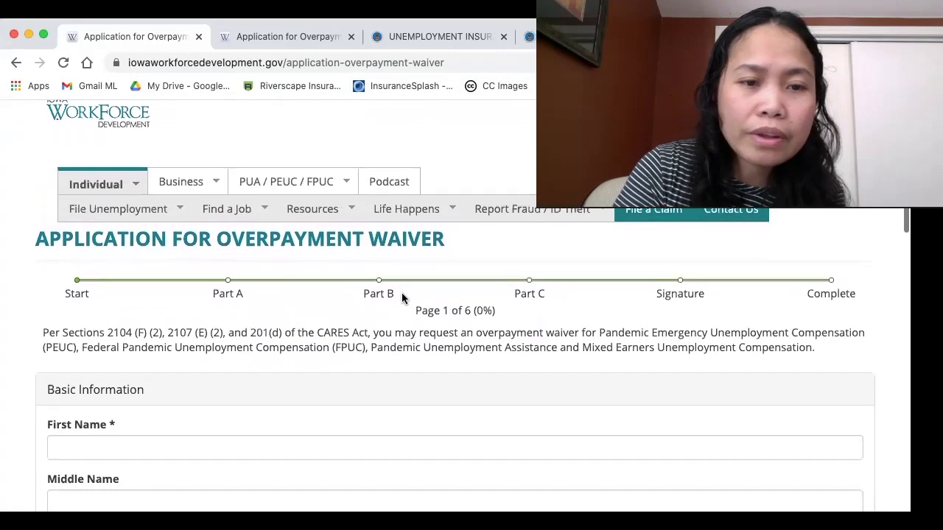
scroll(402, 294, "down", 3)
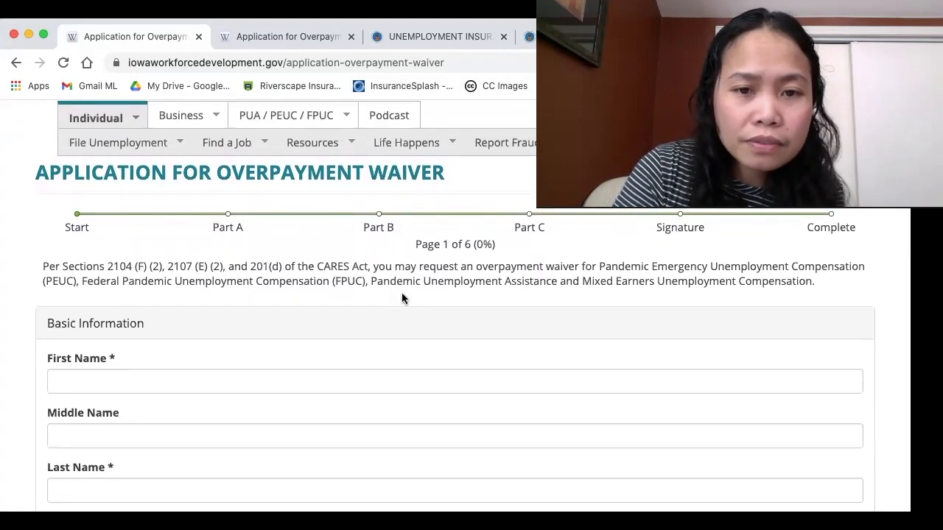
scroll(402, 297, "down", 1)
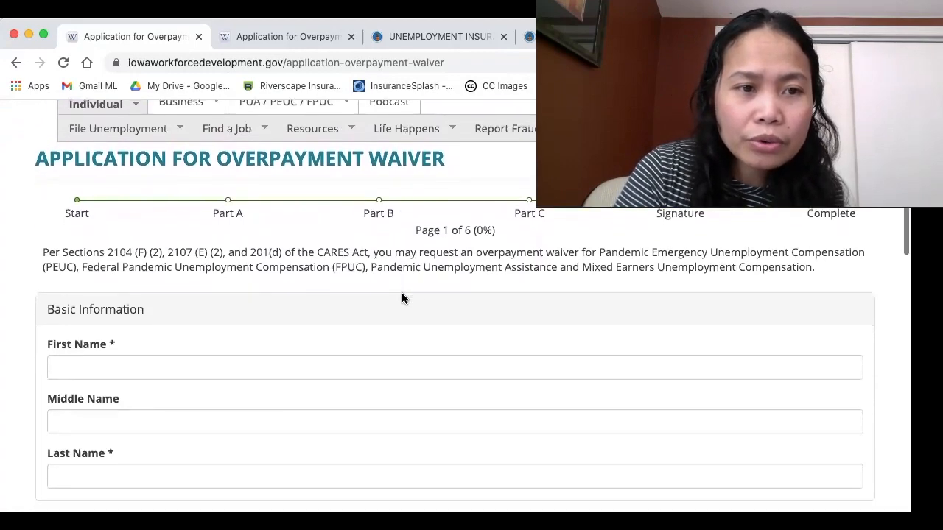
scroll(401, 298, "up", 3)
scroll(401, 297, "up", 1)
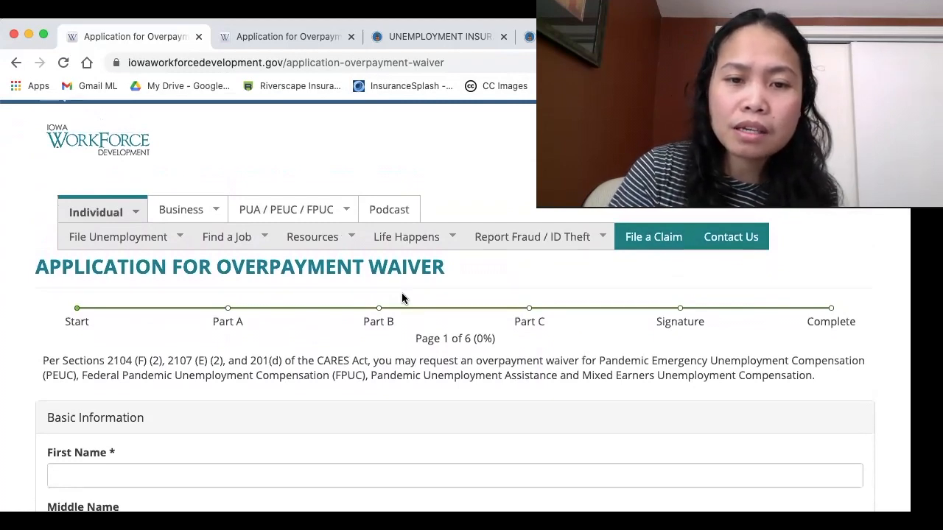
Examine the Basic Information, Mailing Address, Home Ownership Status and Identification sections on the application's first page.
scroll(314, 341, "down", 5)
scroll(306, 381, "down", 6)
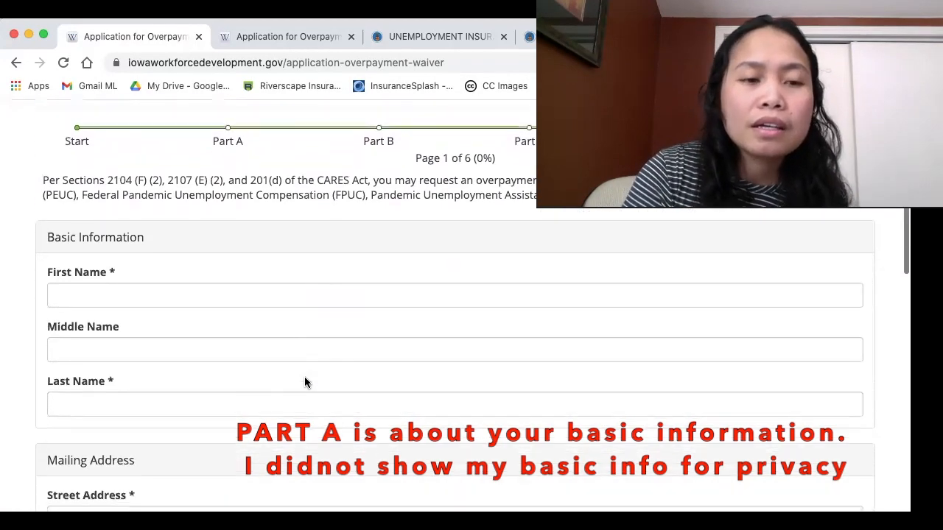
scroll(306, 381, "down", 9)
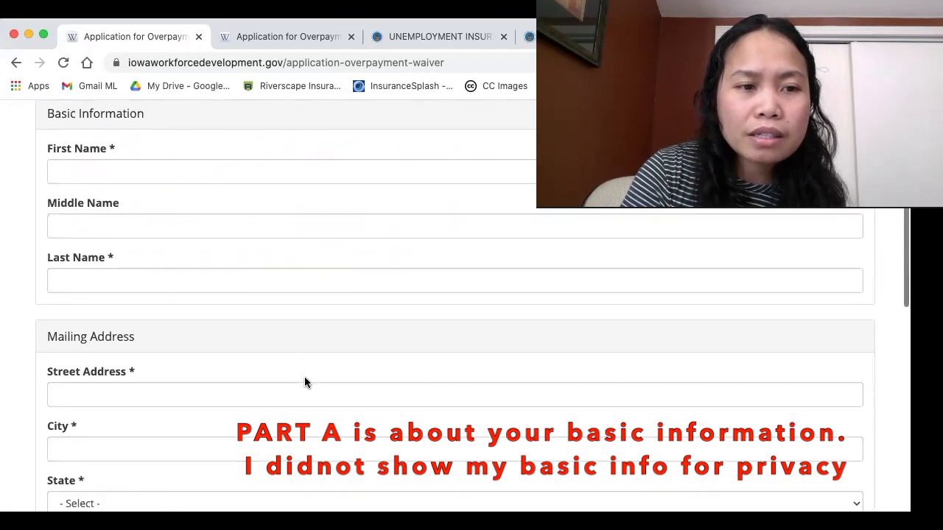
scroll(306, 381, "down", 10)
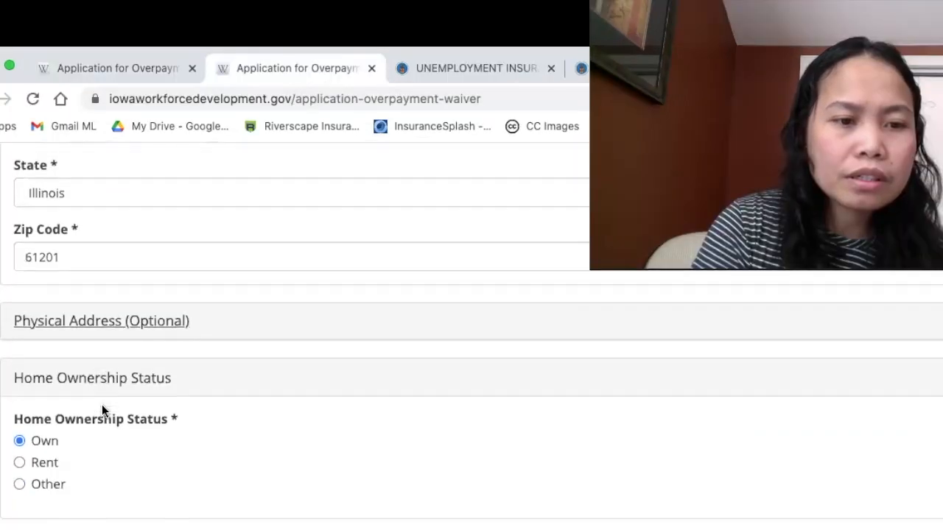
scroll(121, 328, "down", 12)
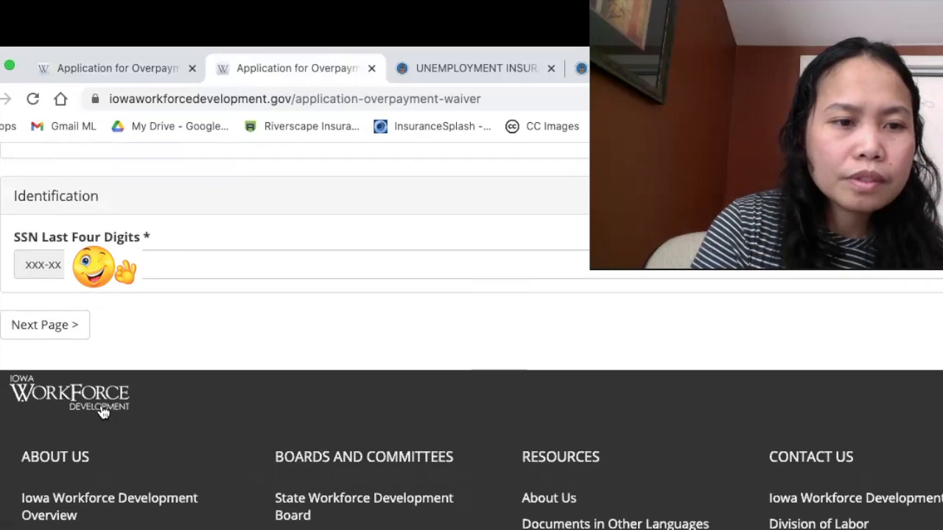
Advance the filled-in waiver application to Part A and review its family and employment information.
left_click(50, 325)
scroll(128, 391, "down", 3)
scroll(127, 396, "down", 1)
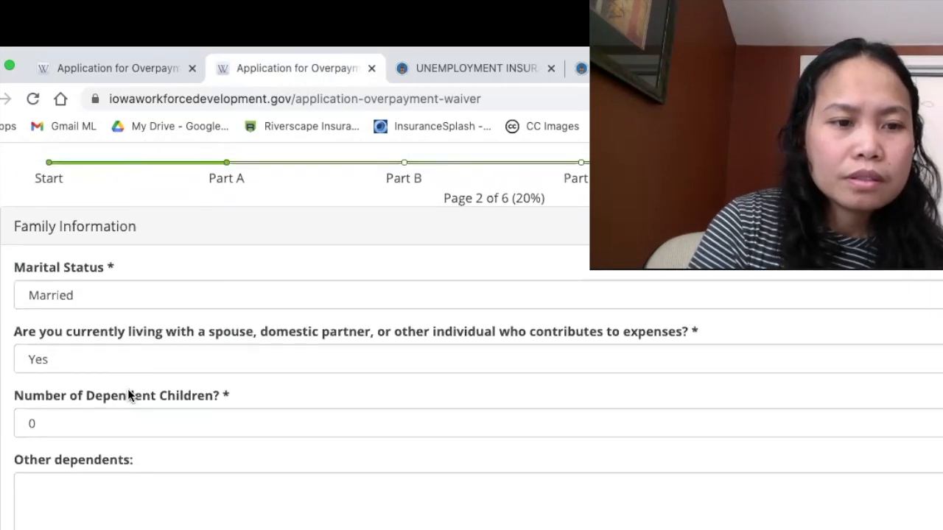
scroll(127, 397, "down", 1)
scroll(127, 396, "down", 2)
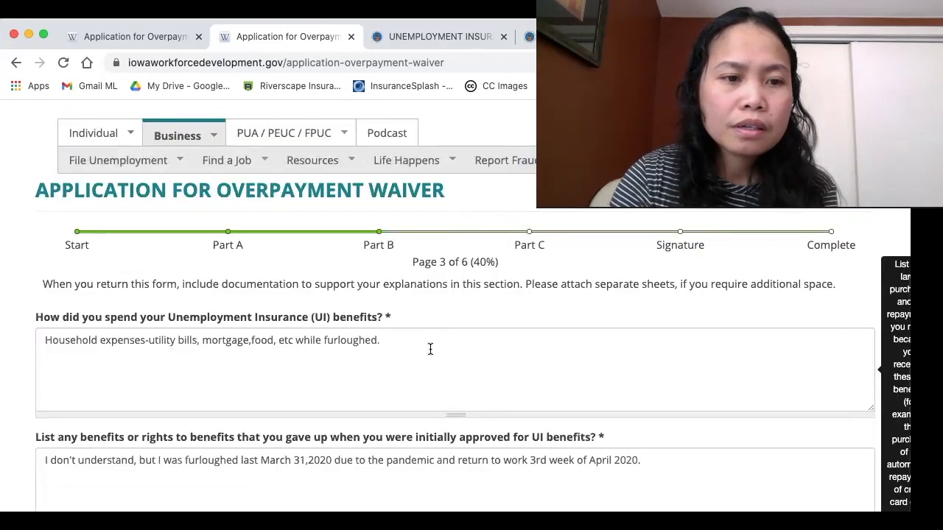
scroll(430, 352, "down", 2)
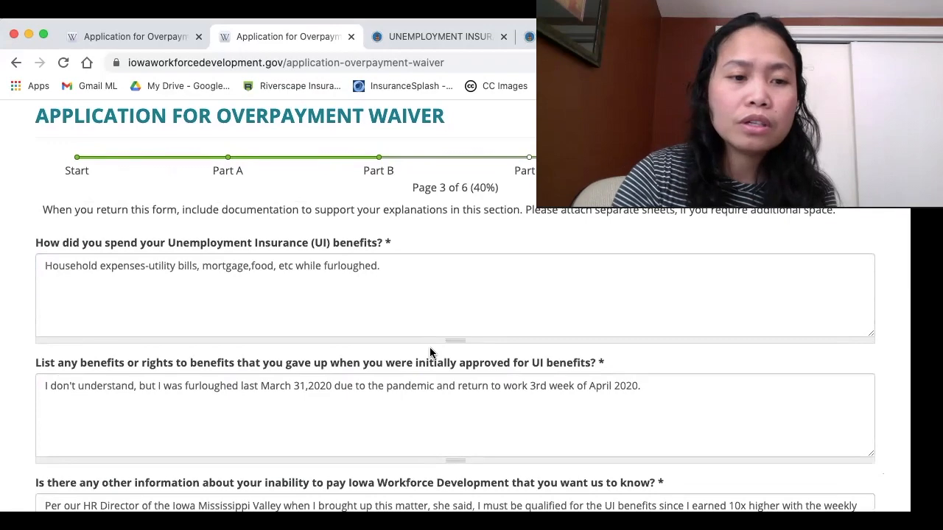
Review the Part B answers on benefit spending, benefits given up and inability to pay, along with the uploaded supporting files.
scroll(431, 352, "down", 3)
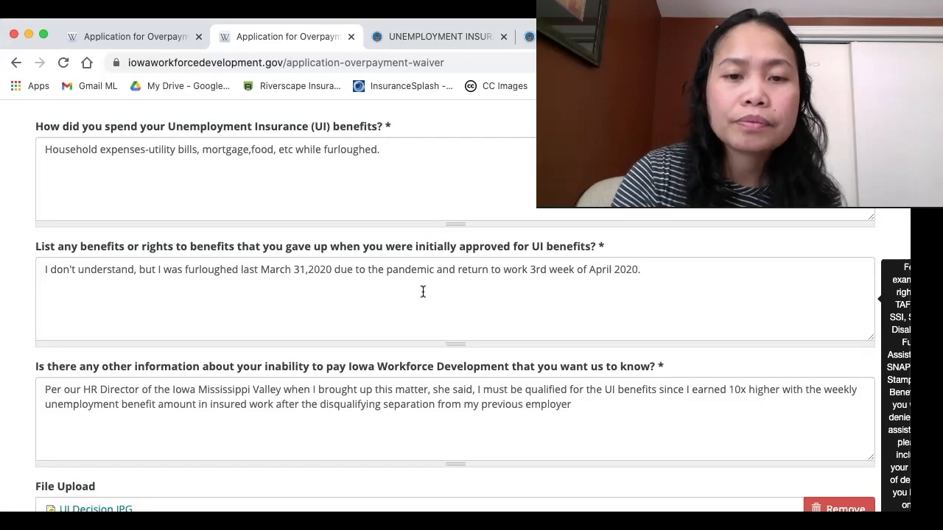
scroll(363, 351, "down", 3)
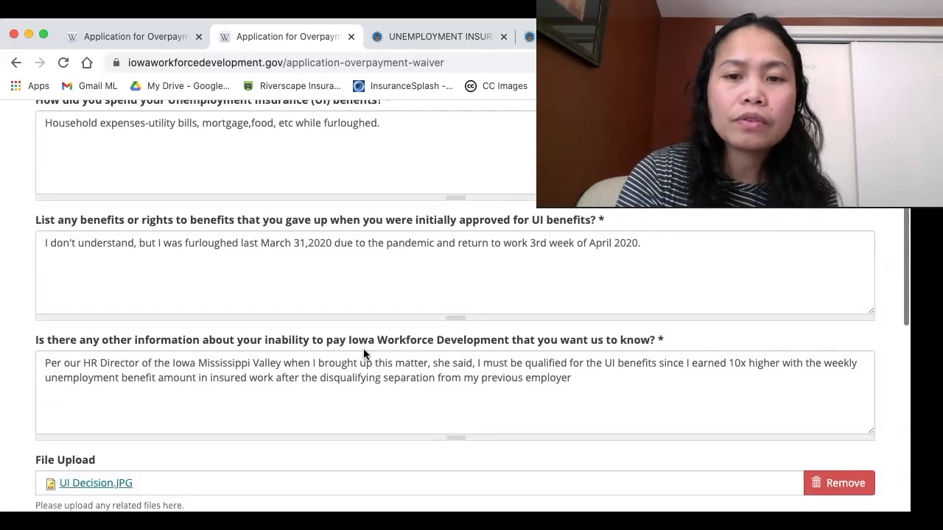
scroll(363, 354, "down", 1)
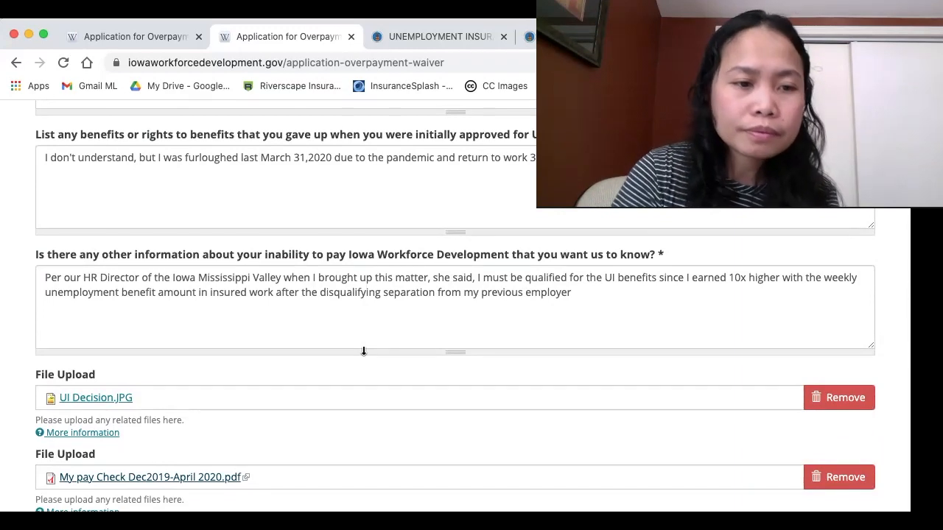
scroll(363, 351, "down", 3)
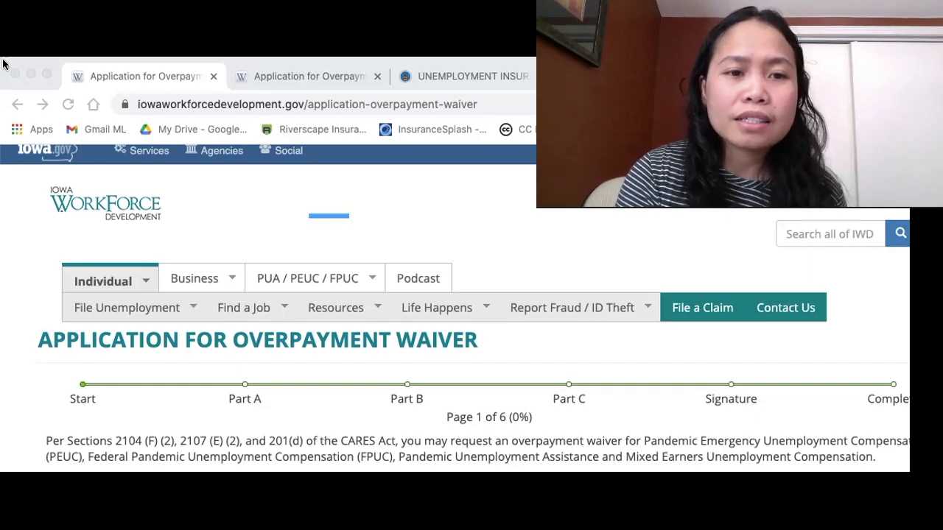
View the name and mailing address fields on the first page of the blank waiver application.
left_click(236, 64)
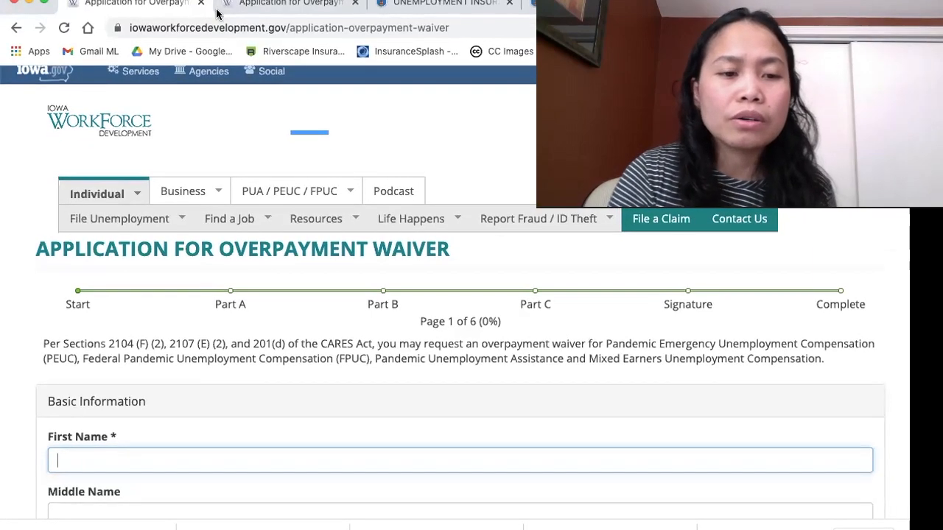
scroll(258, 221, "down", 5)
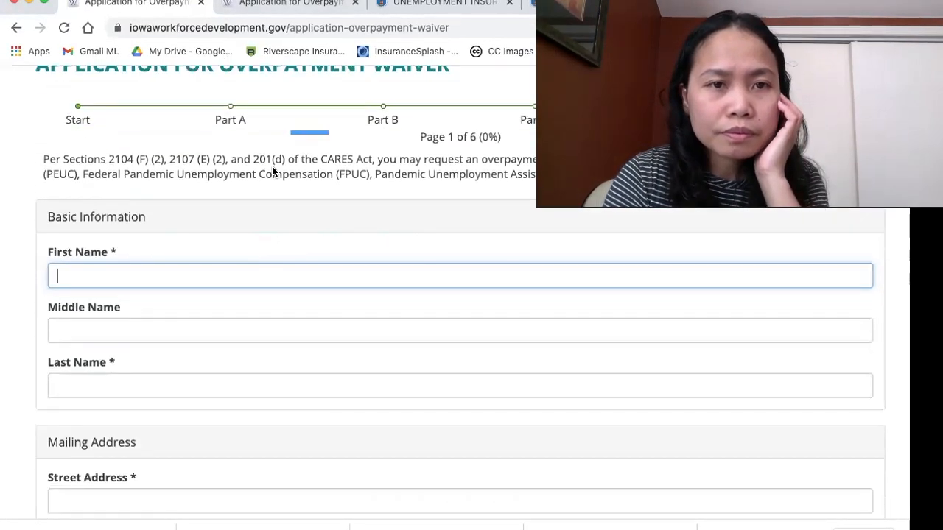
Return to the filled-in waiver application and advance it from Part B to Part C.
left_click(278, 10)
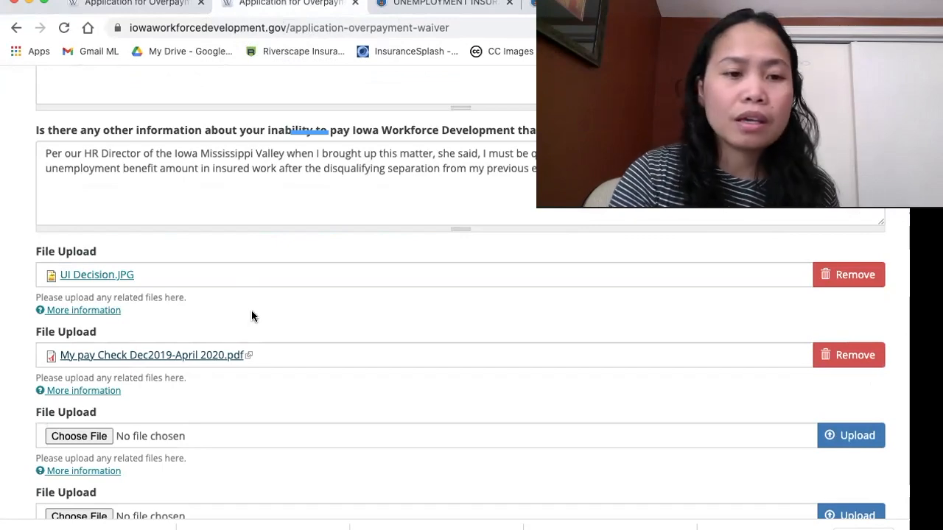
scroll(243, 358, "down", 5)
left_click(187, 346)
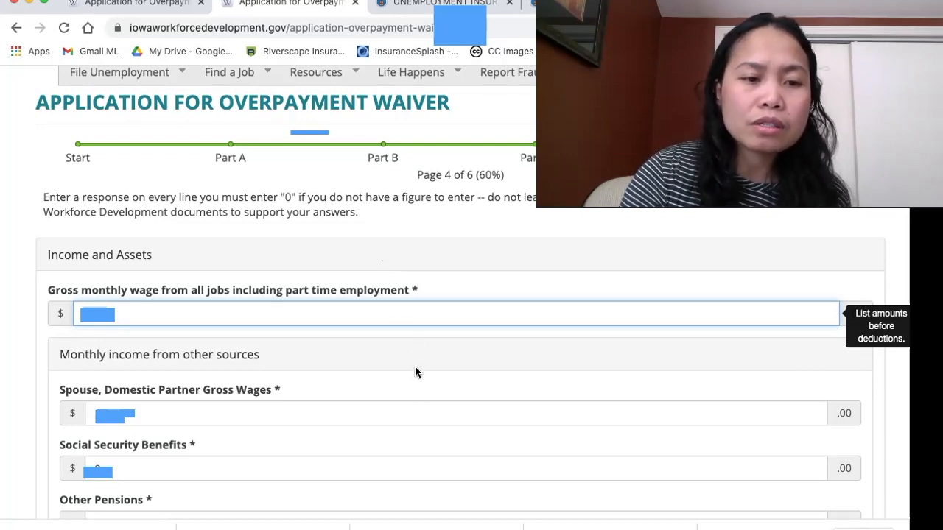
Review the Part C income and asset entries, covering monthly income, support received, liquid and non-liquid assets, and vehicles.
left_click(416, 411)
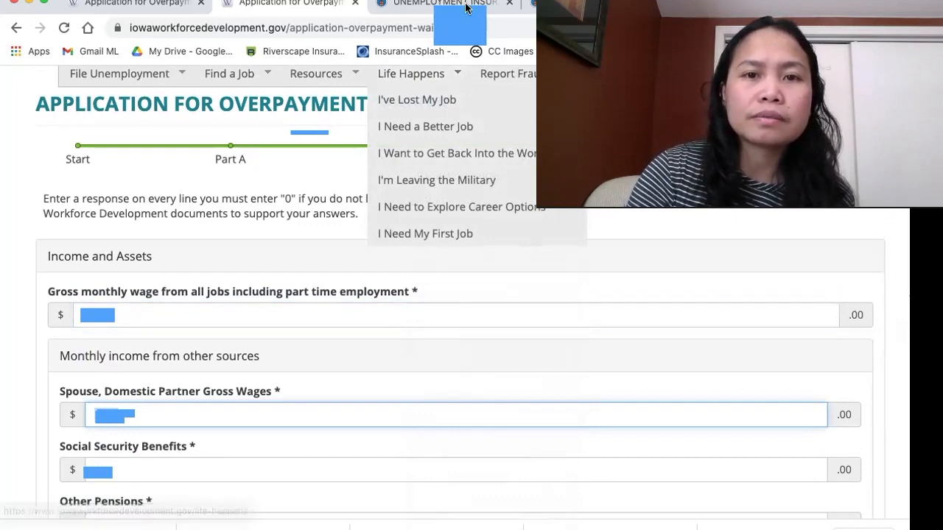
scroll(411, 308, "down", 5)
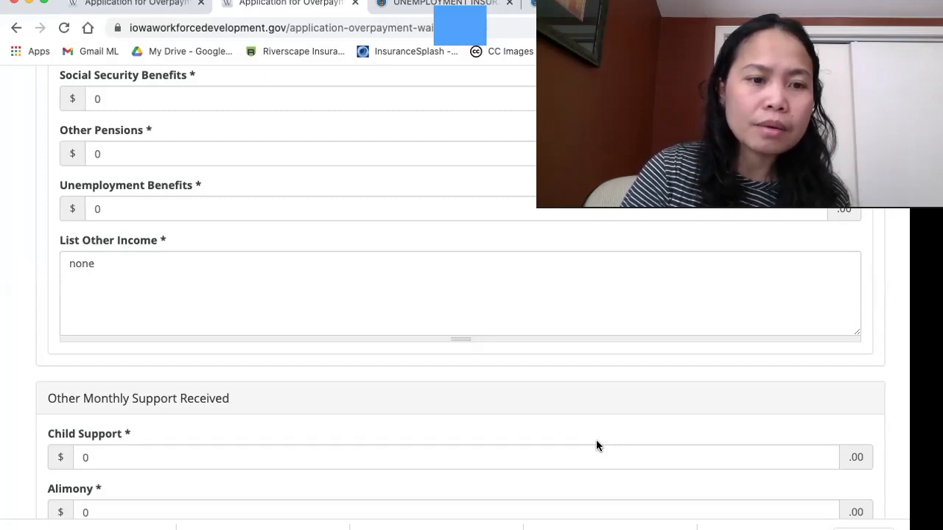
scroll(436, 335, "down", 10)
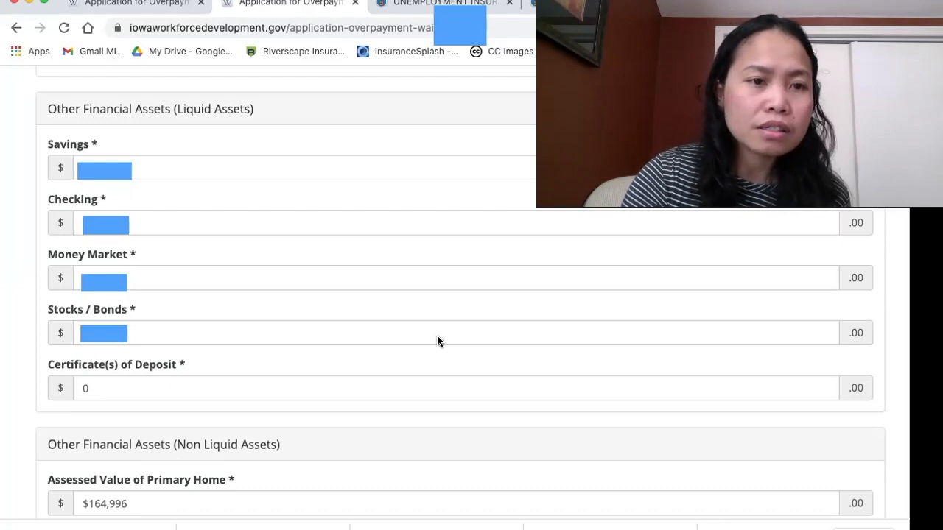
scroll(323, 444, "down", 5)
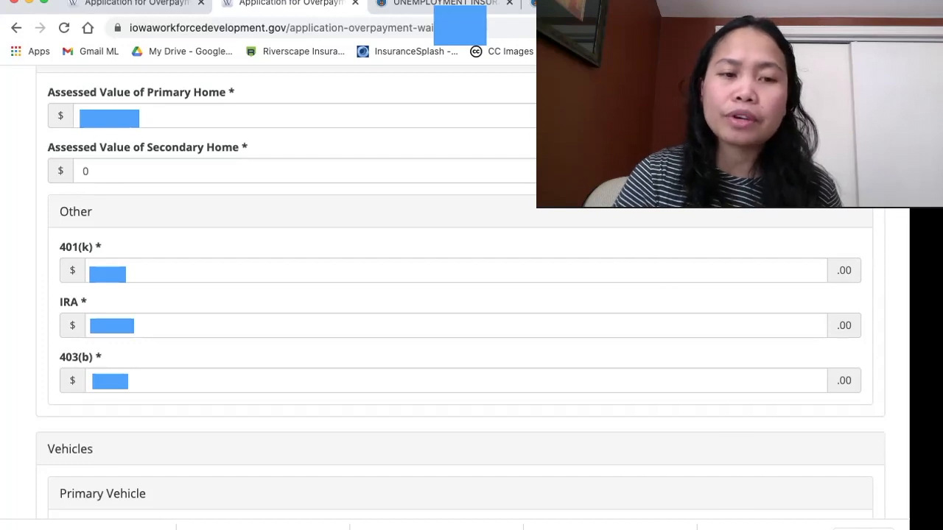
scroll(471, 294, "down", 5)
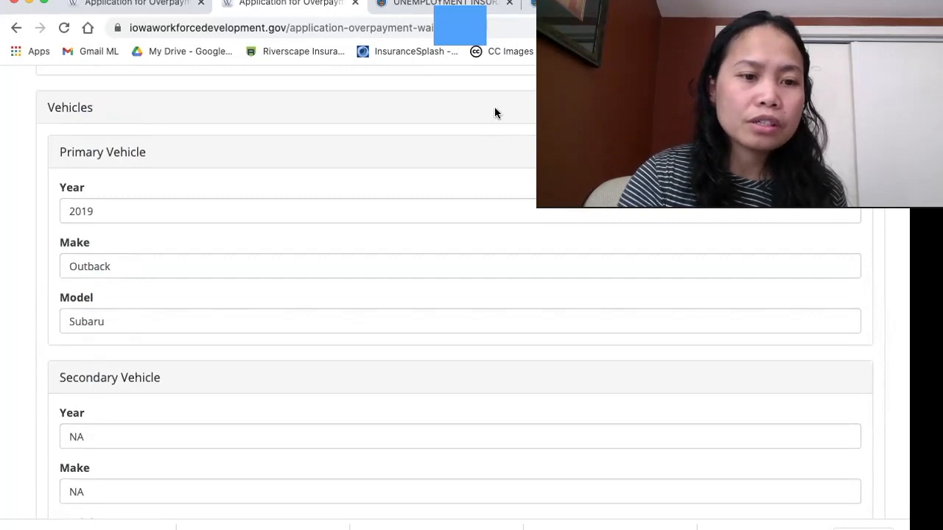
scroll(311, 357, "down", 3)
Review the Expenses and Liabilities entries, covering living expenses, investment property, payroll deductions, insurance premiums and other debts.
scroll(311, 357, "down", 6)
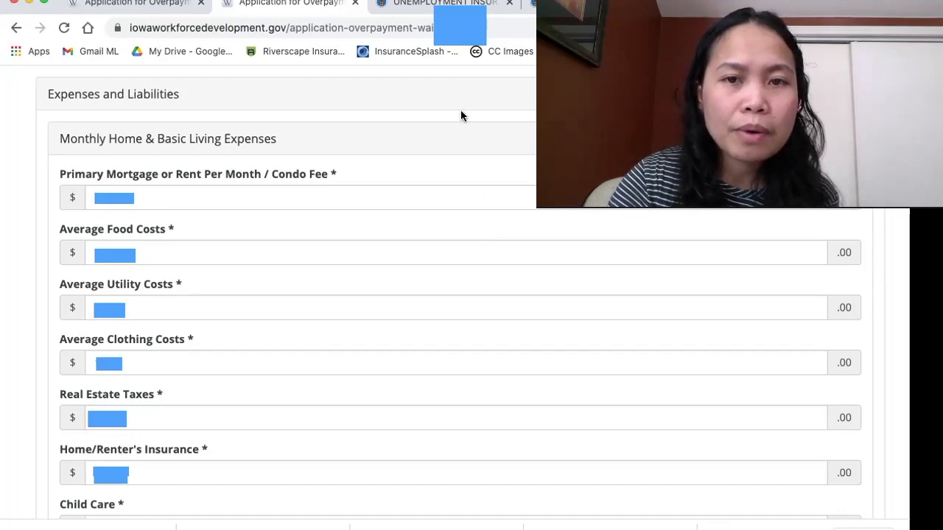
scroll(316, 265, "down", 6)
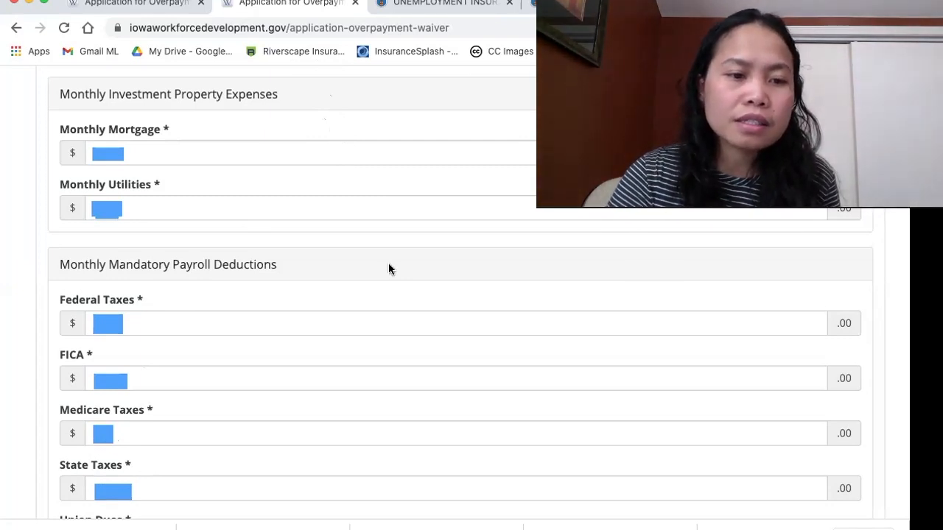
scroll(380, 274, "down", 6)
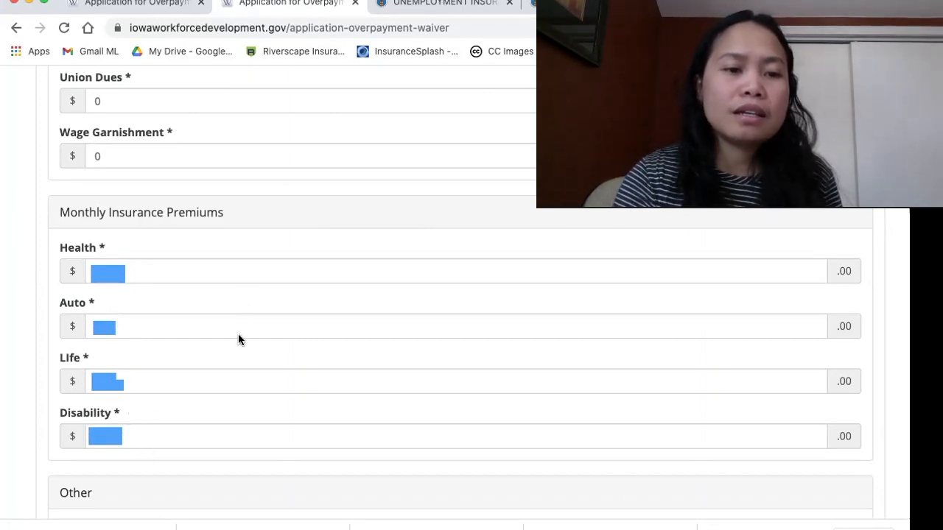
scroll(321, 345, "down", 5)
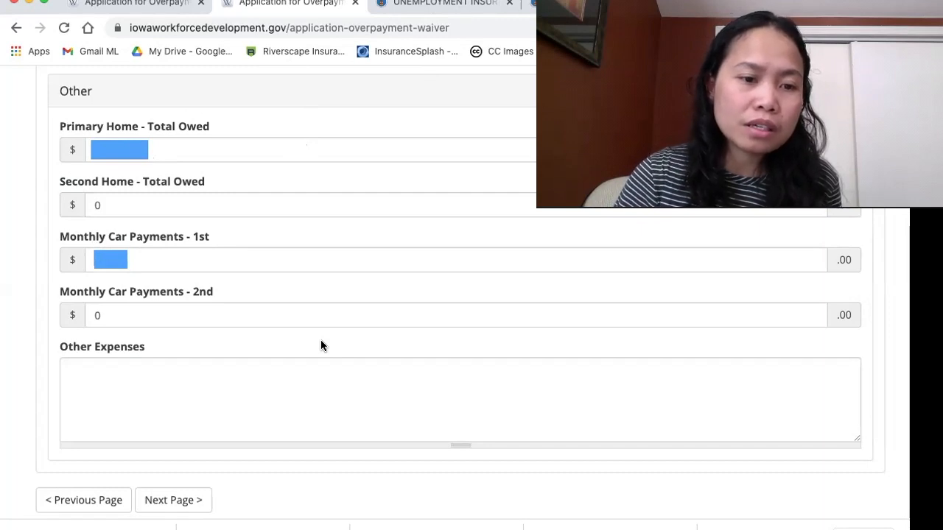
Advance to the Signature page and submit the completed overpayment waiver application.
left_click(173, 500)
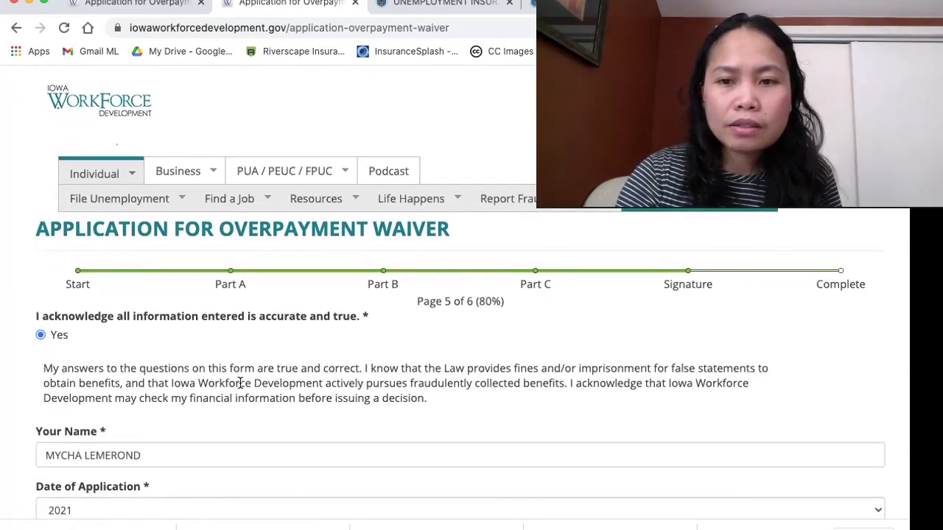
scroll(252, 420, "down", 1)
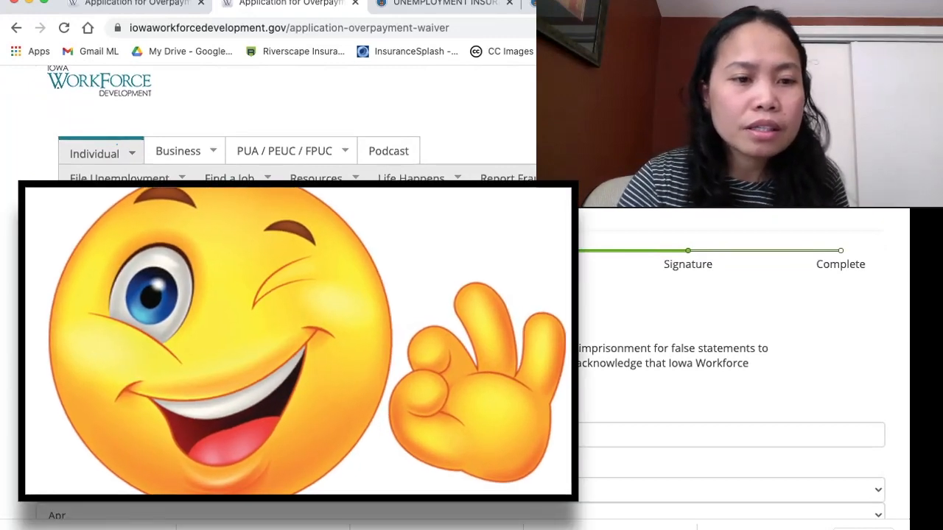
scroll(471, 331, "down", 5)
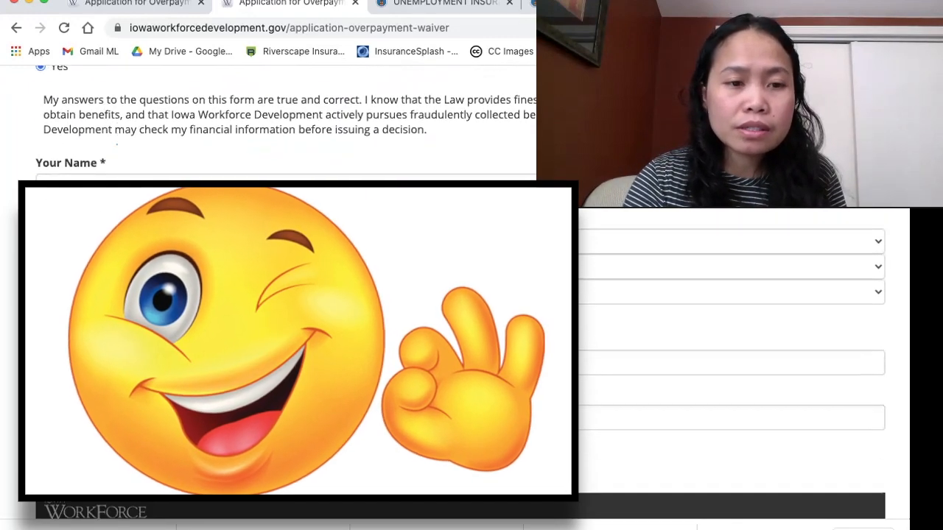
scroll(255, 421, "down", 10)
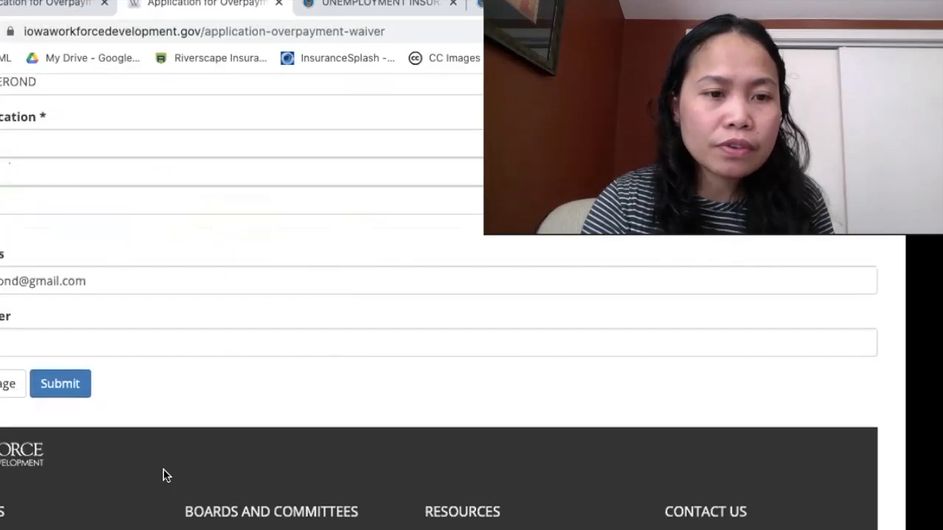
scroll(165, 475, "down", 2)
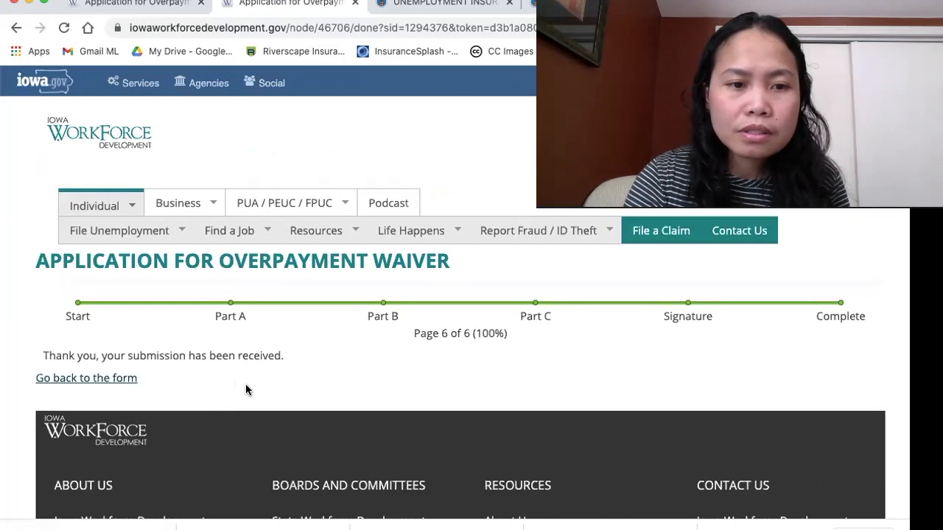
scroll(245, 384, "down", 1)
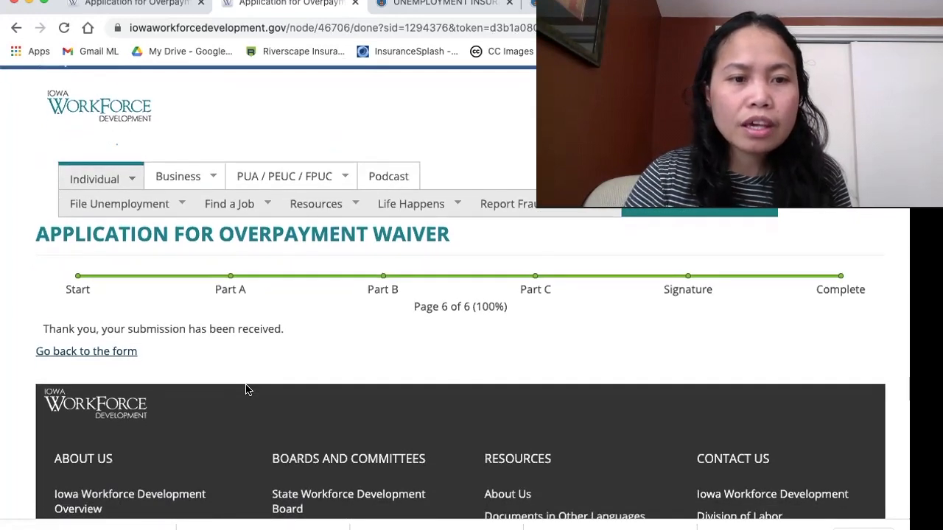